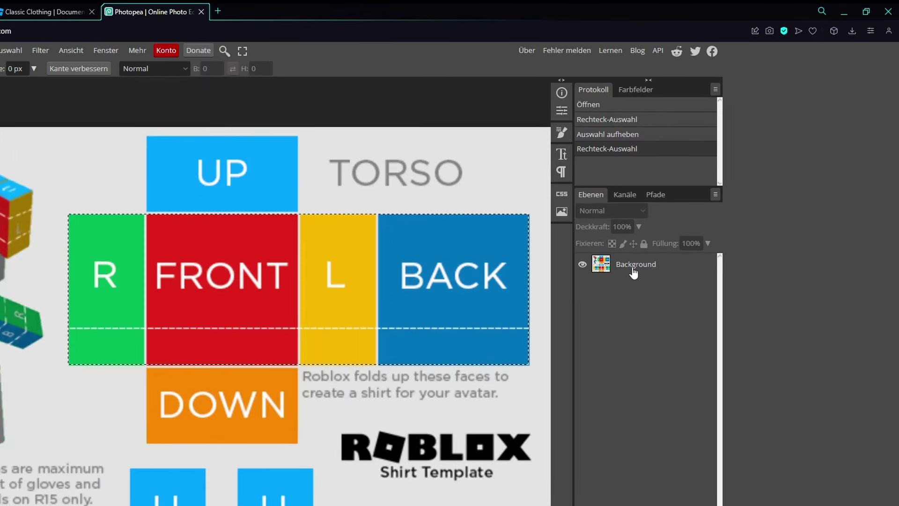
Clear the torso's R, FRONT, L and BACK panels from the Background layer, including the leftover coloured strip along their lower edge.
{"action": "left_click", "coordinate": [633, 273]}
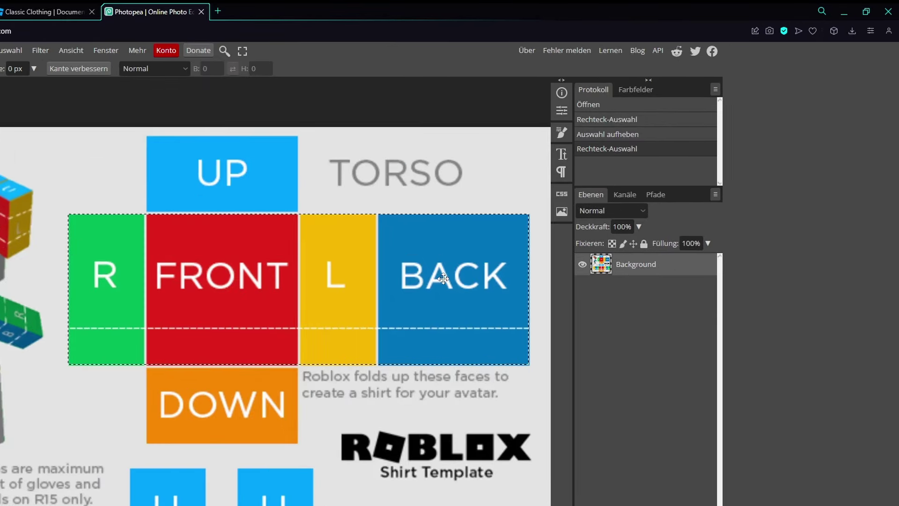
{"action": "key", "text": "Delete"}
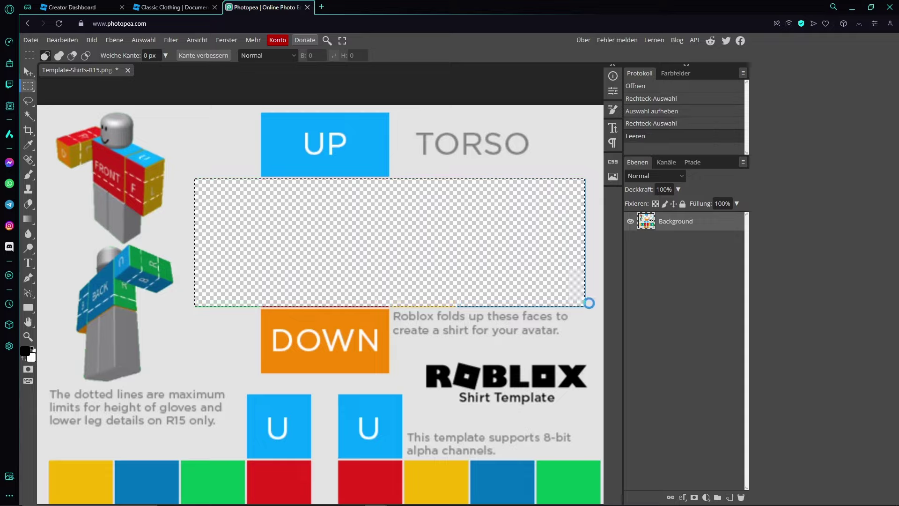
{"action": "key", "text": "ctrl+plus"}
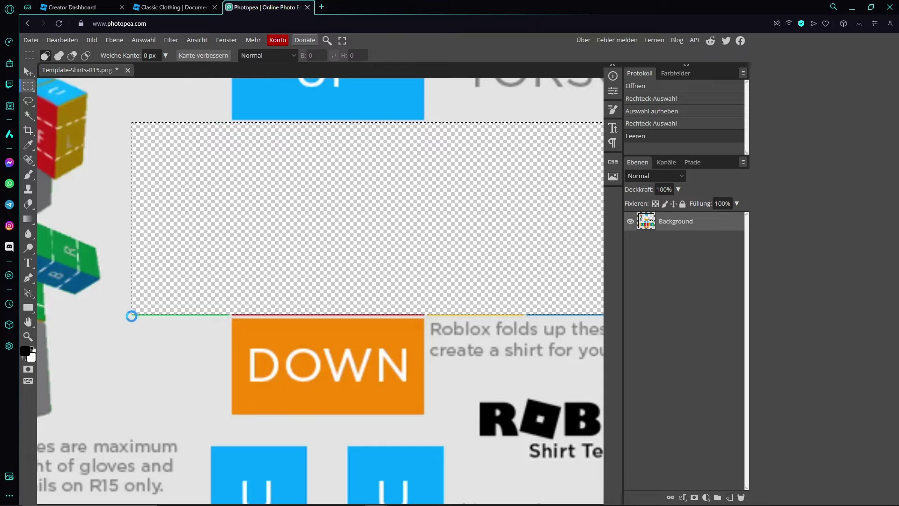
{"action": "left_click_drag", "start_coordinate": [133, 314], "coordinate": [559, 307]}
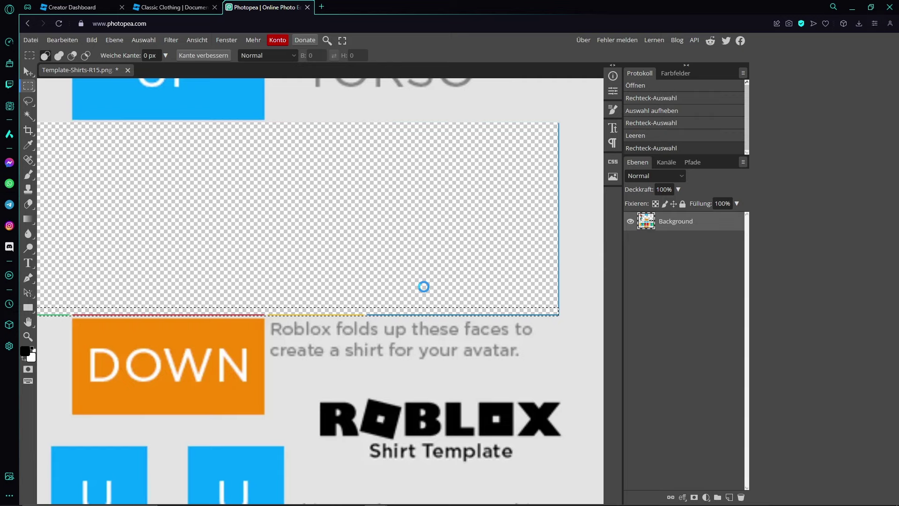
{"action": "key", "text": "Delete"}
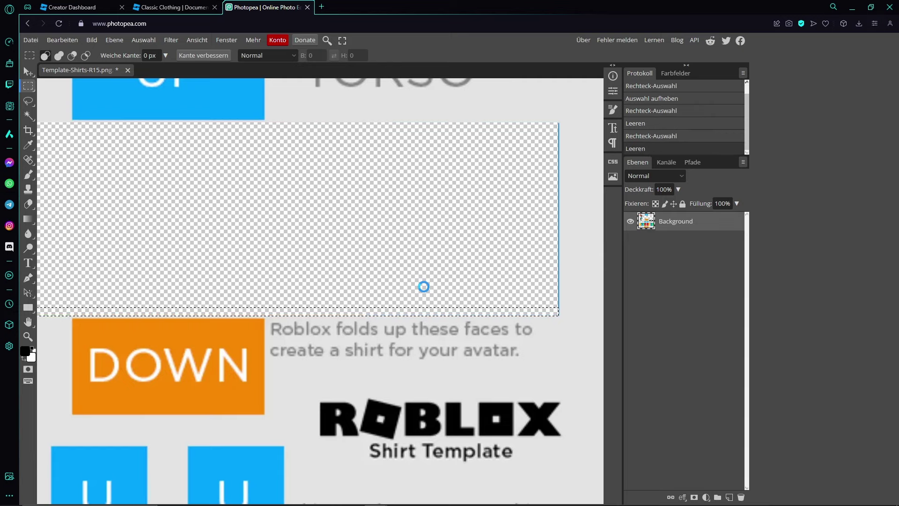
{"action": "key", "text": "ctrl+d"}
{"action": "key", "text": "v"}
{"action": "key", "text": "ctrl+minus"}
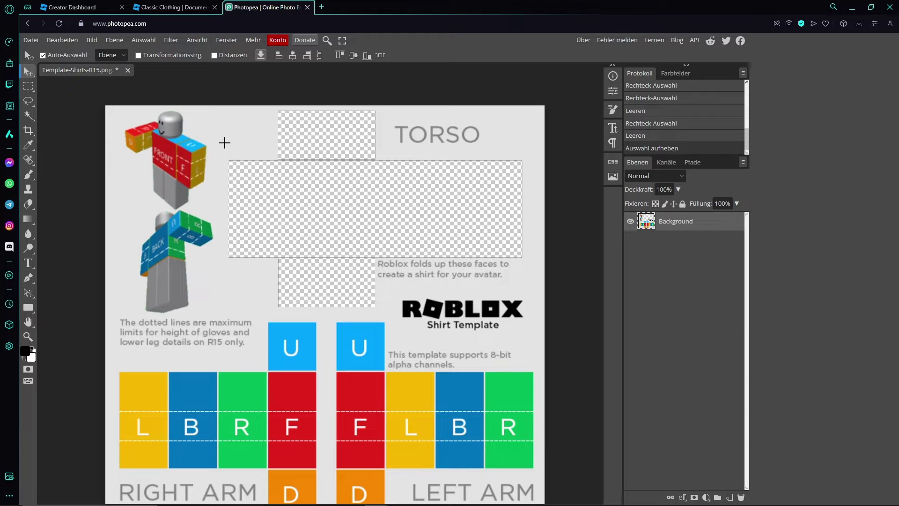
Select the right arm's L, B, R and F panels with a rectangular marquee and clear them from the Background layer.
{"action": "scroll", "coordinate": [225, 142], "scroll_direction": "down", "scroll_amount": 1}
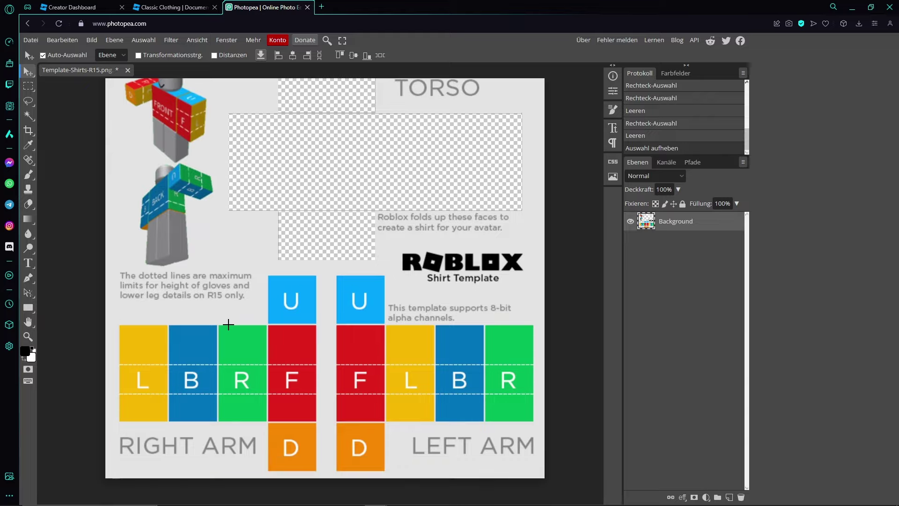
{"action": "left_click", "coordinate": [28, 87]}
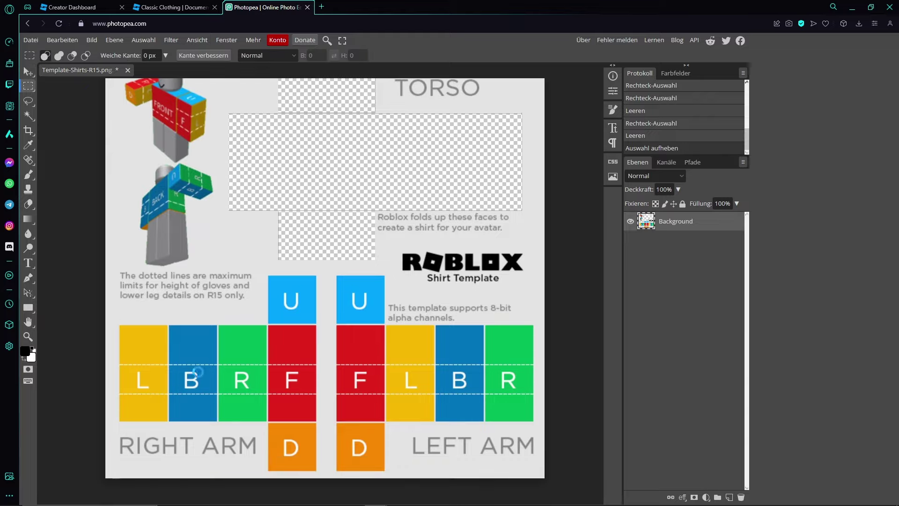
{"action": "left_click_drag", "start_coordinate": [119, 325], "coordinate": [316, 420]}
{"action": "key", "text": "Delete"}
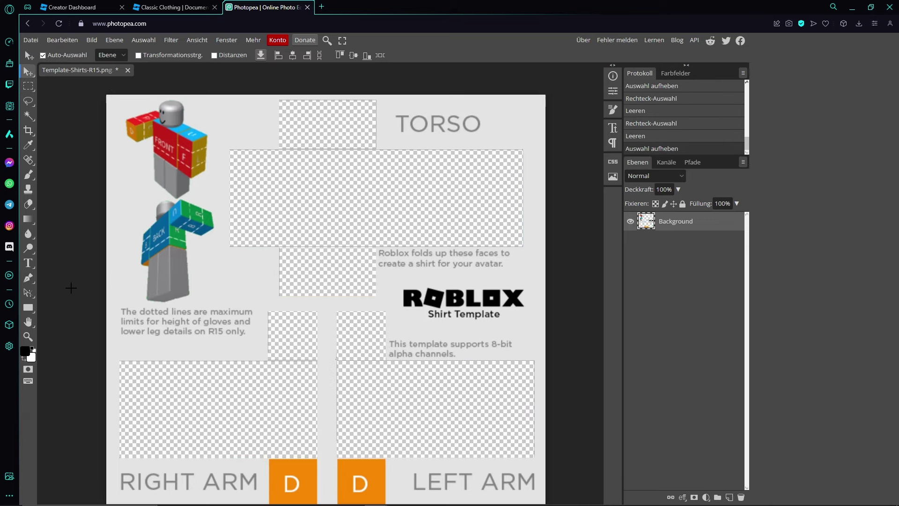
View the Milky Way star photo on the Pixabay page and return to the shirt template in Photopea.
{"action": "scroll", "coordinate": [71, 290], "scroll_direction": "down", "scroll_amount": 1}
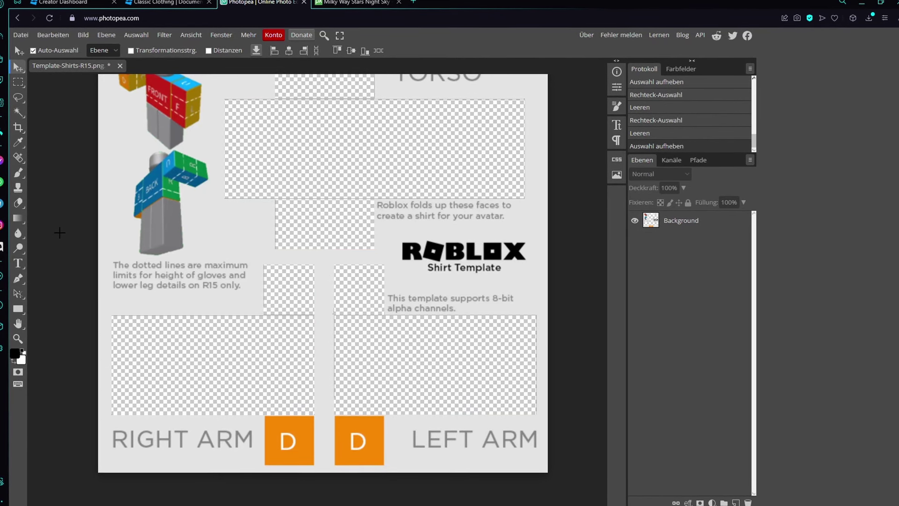
{"action": "left_click", "coordinate": [701, 230]}
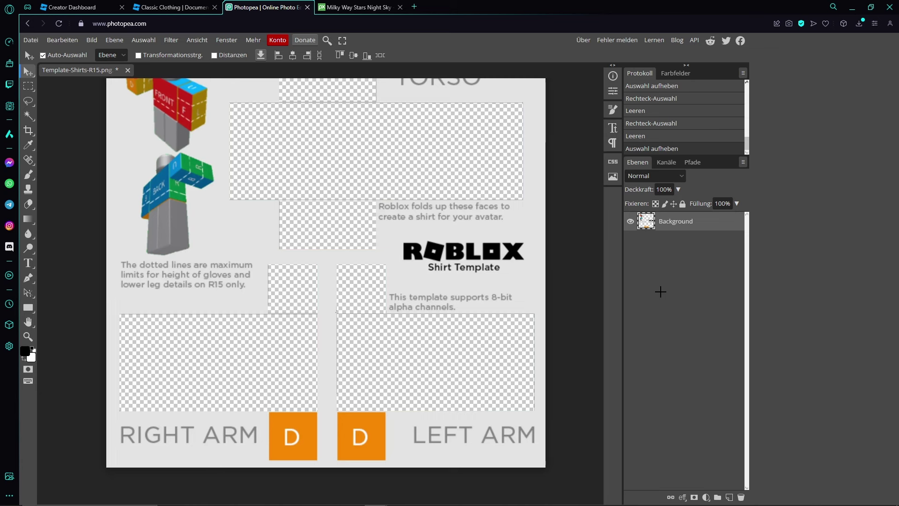
{"action": "left_click", "coordinate": [356, 7]}
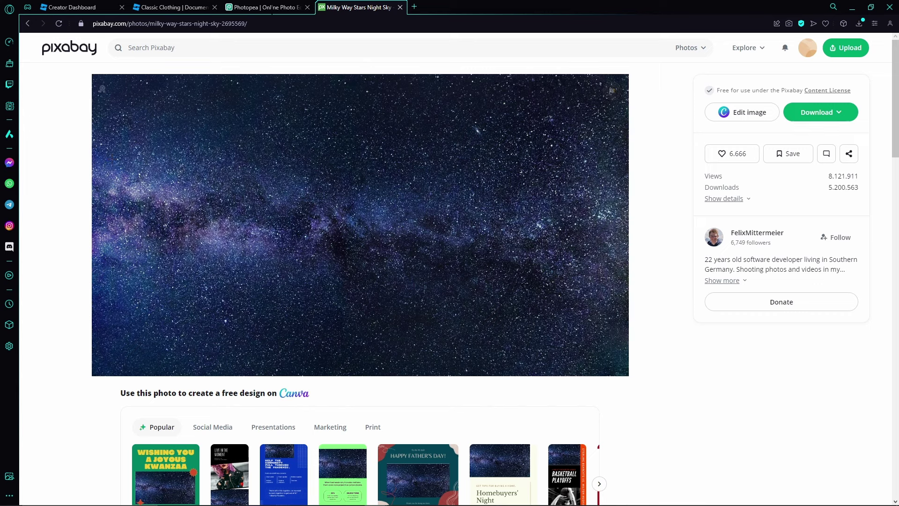
{"action": "left_click", "coordinate": [265, 7]}
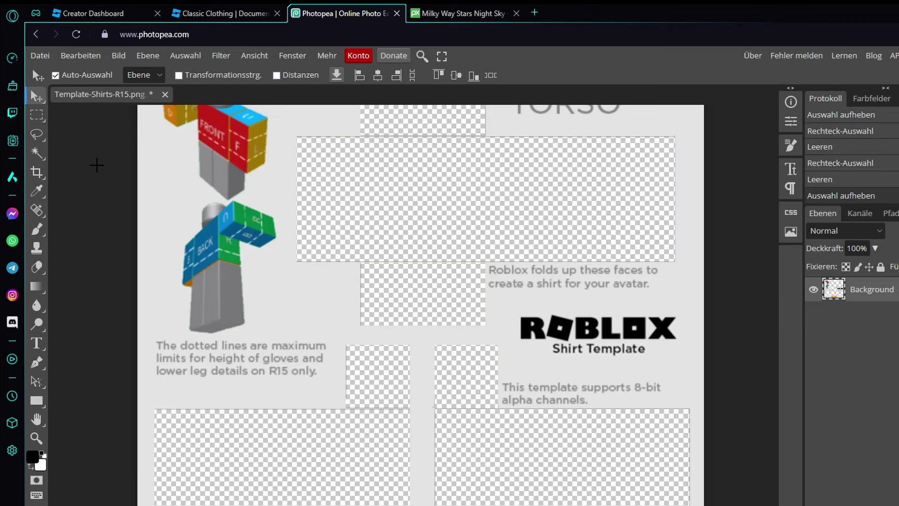
Place milky-way-2695569_1920 from the Downloads folder into the template and move its layer beneath the Background layer.
{"action": "left_click", "coordinate": [40, 56]}
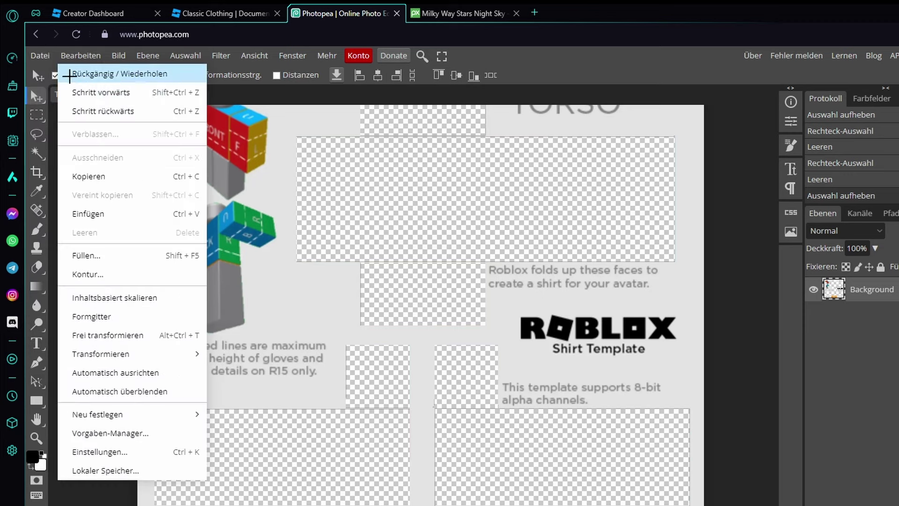
{"action": "left_click", "coordinate": [61, 111]}
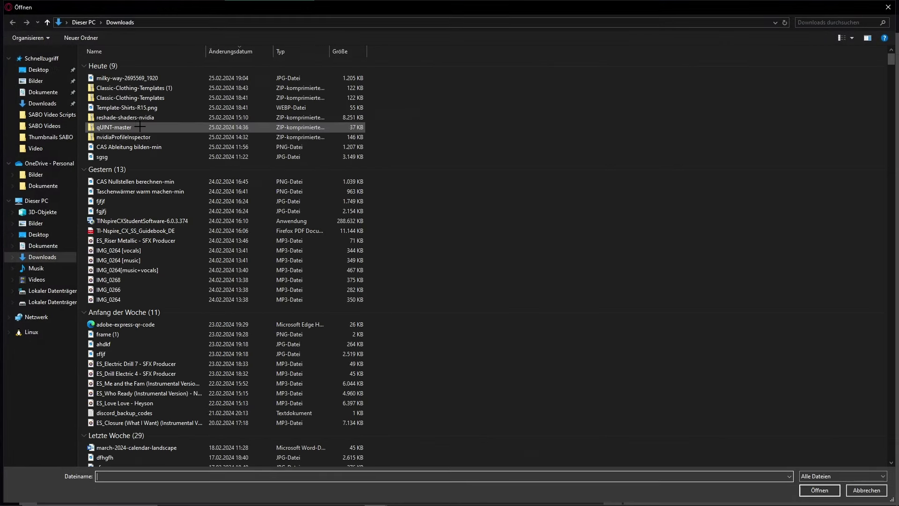
{"action": "left_click", "coordinate": [42, 104]}
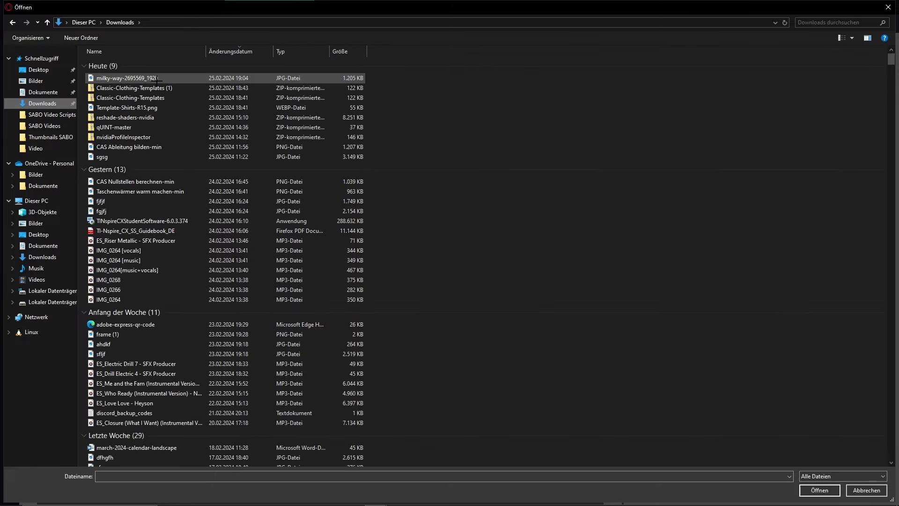
{"action": "double_click", "coordinate": [117, 77]}
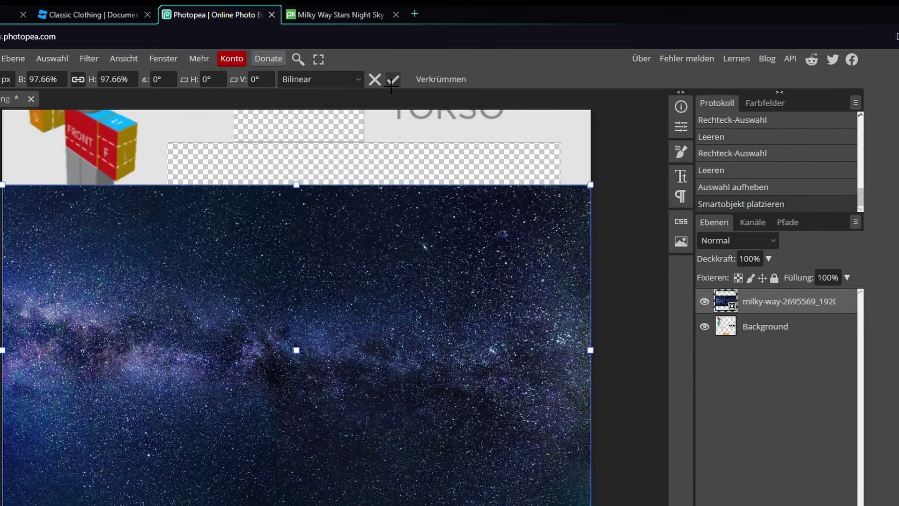
{"action": "left_click", "coordinate": [394, 80]}
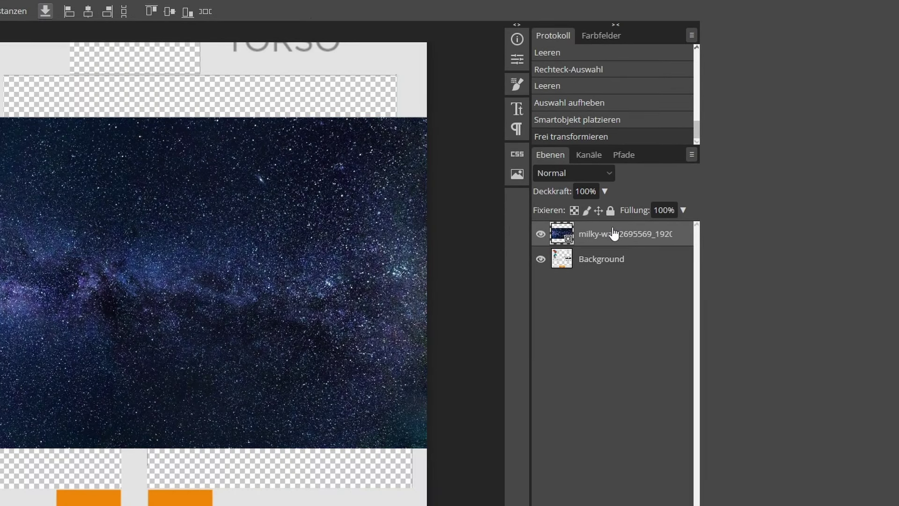
{"action": "left_click_drag", "start_coordinate": [612, 237], "coordinate": [611, 257]}
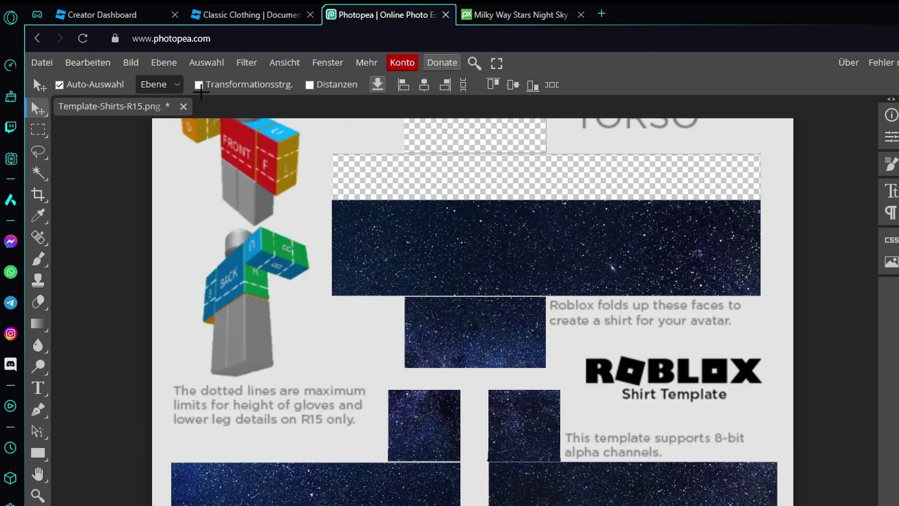
Scale the Milky Way image to 142.22% so it fills the cleared torso and arm panels, and apply the transform.
{"action": "left_click", "coordinate": [200, 87]}
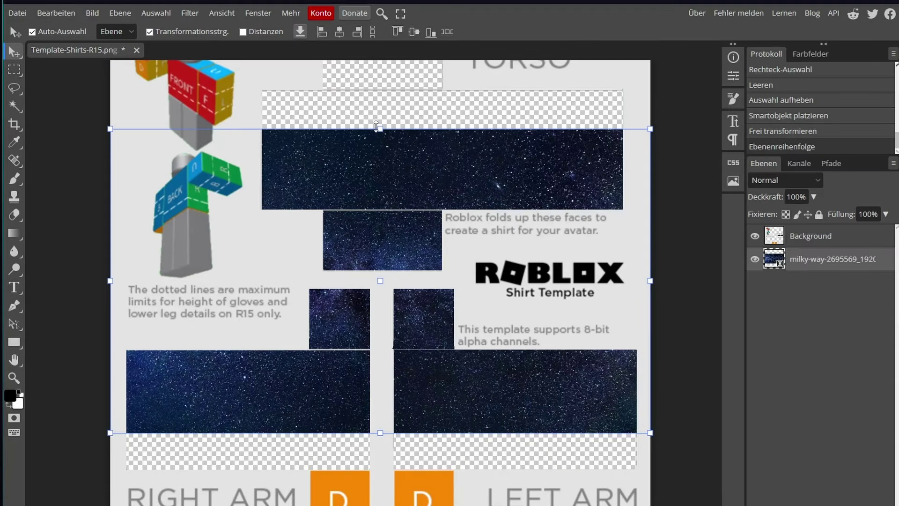
{"action": "left_click_drag", "start_coordinate": [471, 200], "coordinate": [477, 159]}
{"action": "left_click_drag", "start_coordinate": [384, 95], "coordinate": [384, 84]}
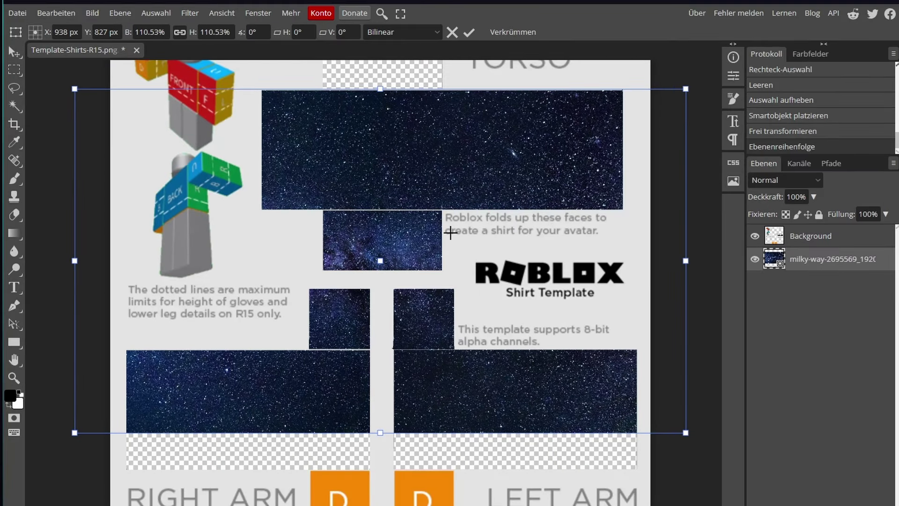
{"action": "key", "text": "ctrl+minus"}
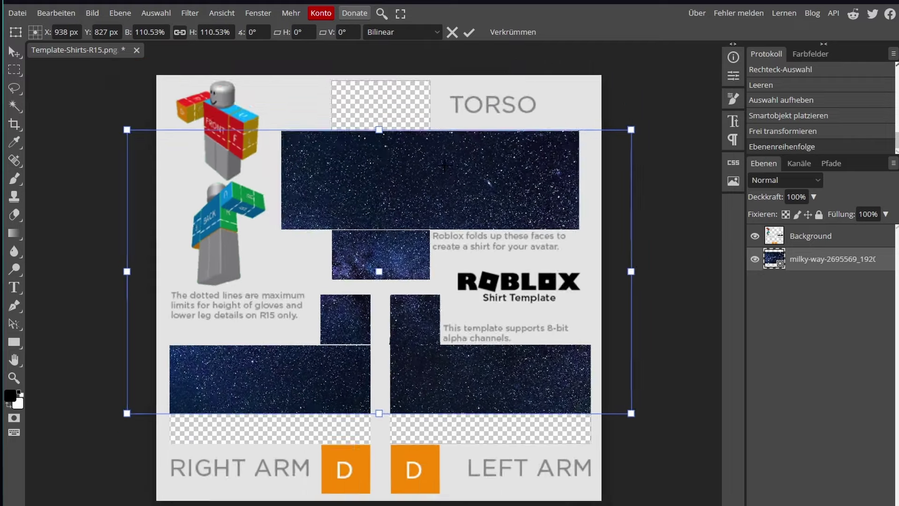
{"action": "left_click_drag", "start_coordinate": [375, 167], "coordinate": [387, 125]}
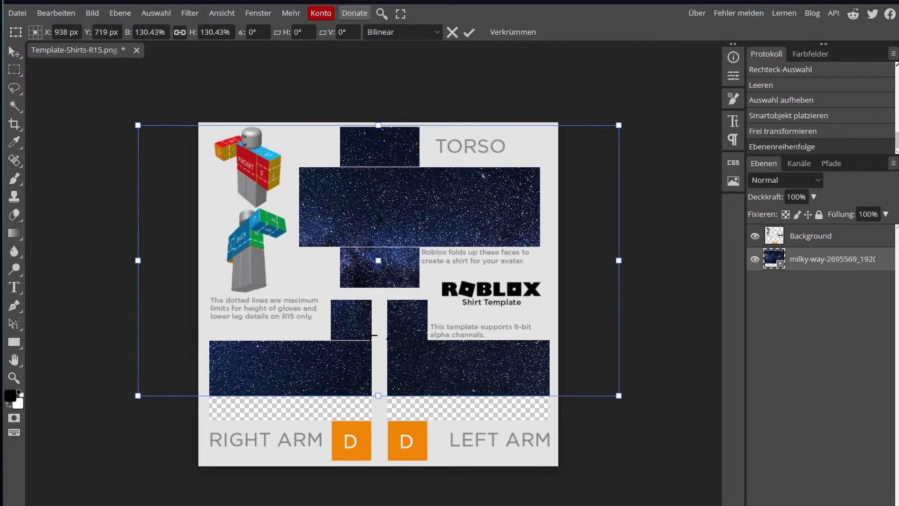
{"action": "left_click_drag", "start_coordinate": [373, 393], "coordinate": [378, 420]}
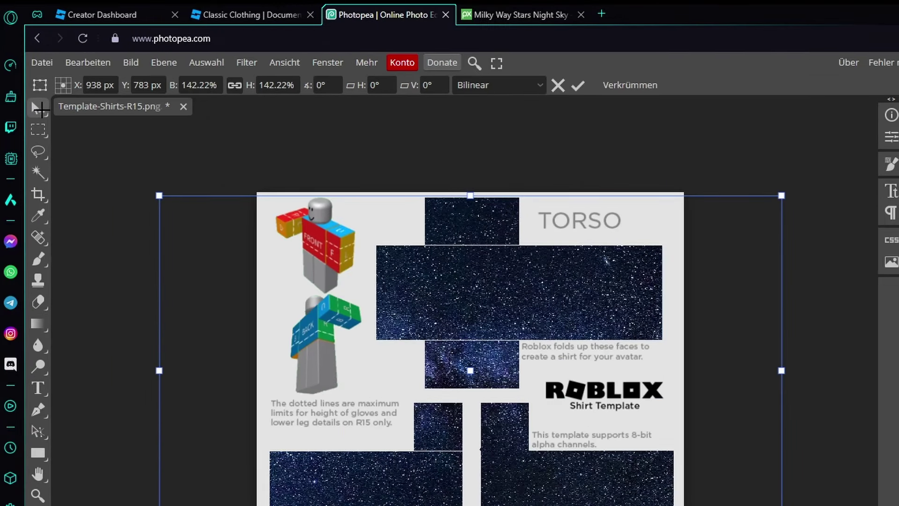
{"action": "key", "text": "Return"}
Clear the orange D square beside the RIGHT ARM label from the Background layer using a rectangular selection.
{"action": "key", "text": "ctrl+plus"}
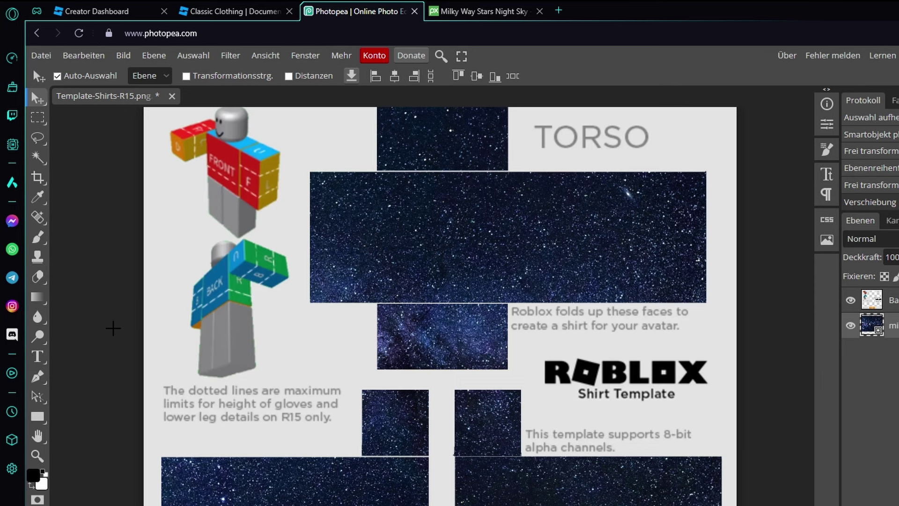
{"action": "left_click", "coordinate": [37, 117]}
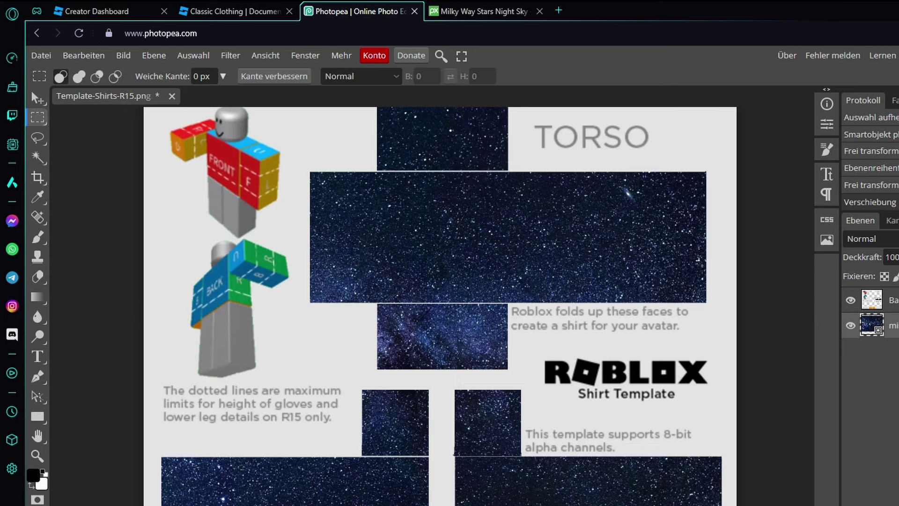
{"action": "scroll", "coordinate": [275, 403], "scroll_direction": "down", "scroll_amount": 1}
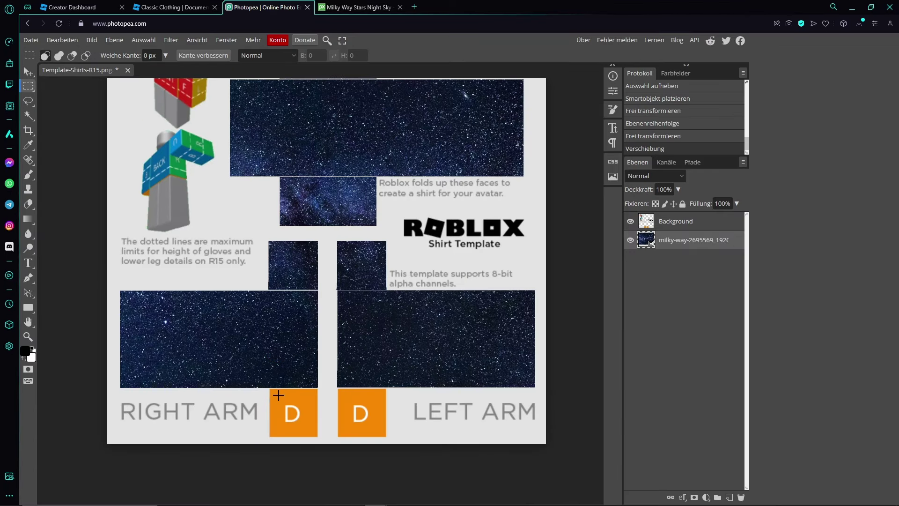
{"action": "key", "text": "ctrl+plus"}
{"action": "scroll", "coordinate": [272, 391], "scroll_direction": "down", "scroll_amount": 2}
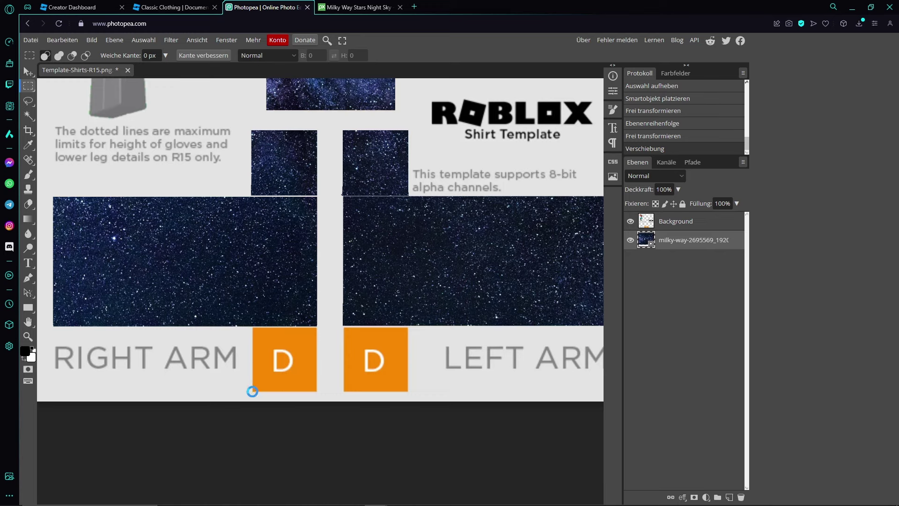
{"action": "left_click_drag", "start_coordinate": [251, 392], "coordinate": [317, 327]}
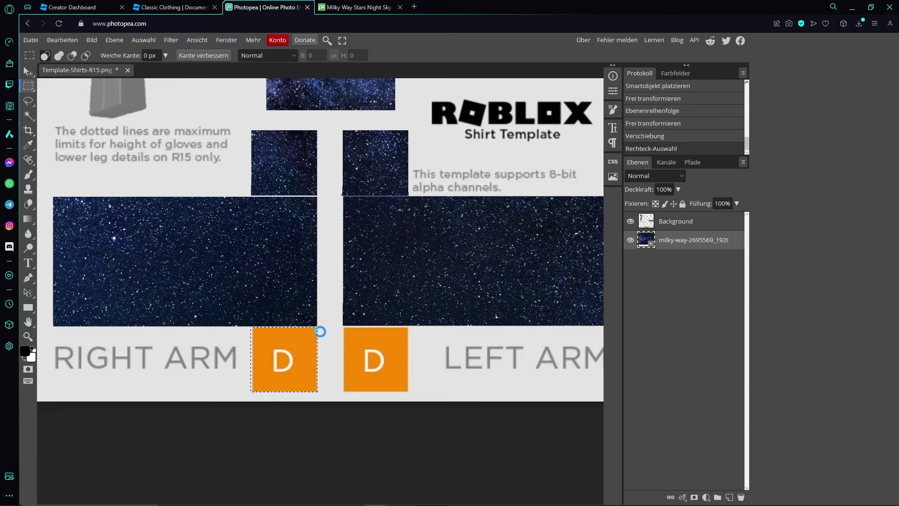
{"action": "key", "text": "Delete"}
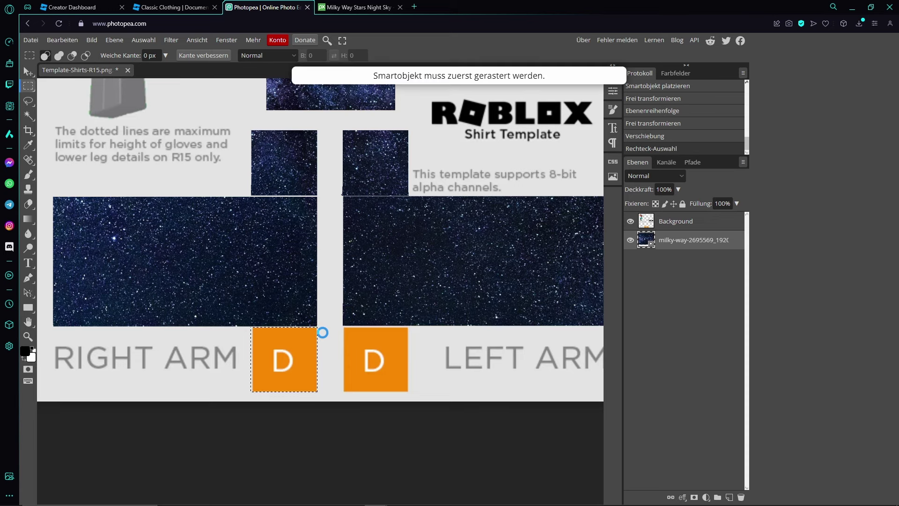
{"action": "left_click", "coordinate": [692, 226]}
{"action": "key", "text": "Delete"}
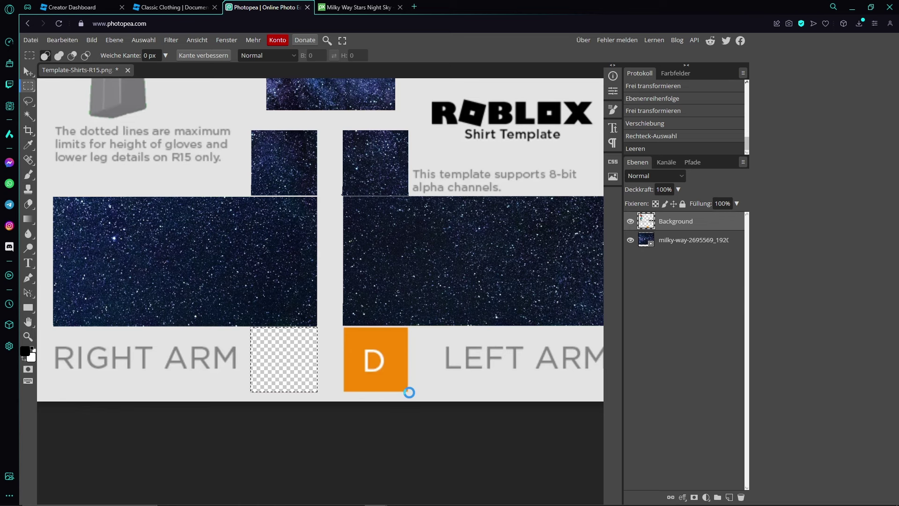
Clear the orange D square beside the LEFT ARM label from the Background layer and remove the selection.
{"action": "left_click_drag", "start_coordinate": [409, 392], "coordinate": [342, 327]}
{"action": "key", "text": "Delete"}
{"action": "key", "text": "ctrl+d"}
{"action": "key", "text": "ctrl+0"}
{"action": "key", "text": "v"}
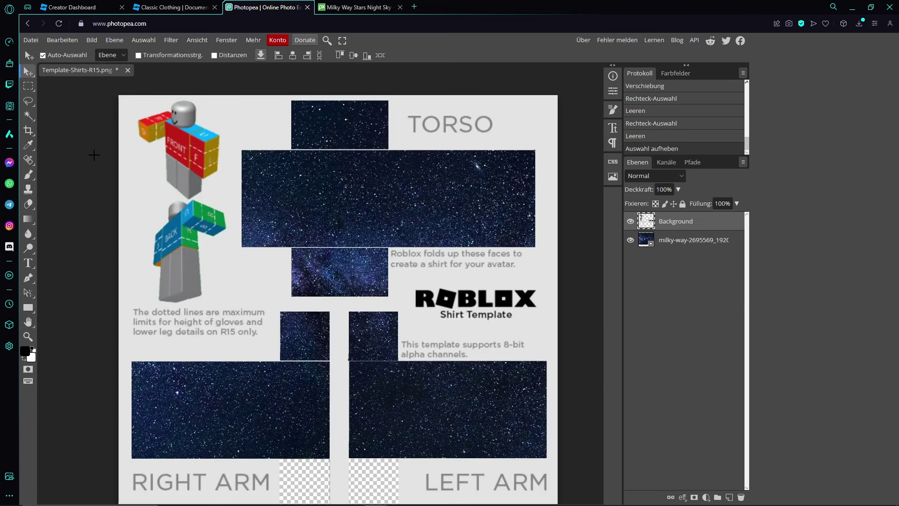
{"action": "left_click", "coordinate": [32, 41]}
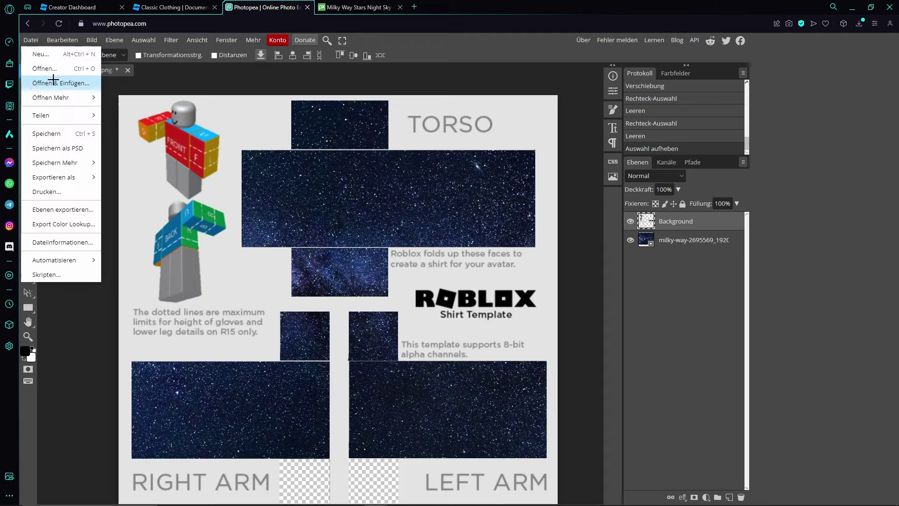
{"action": "left_click", "coordinate": [92, 326]}
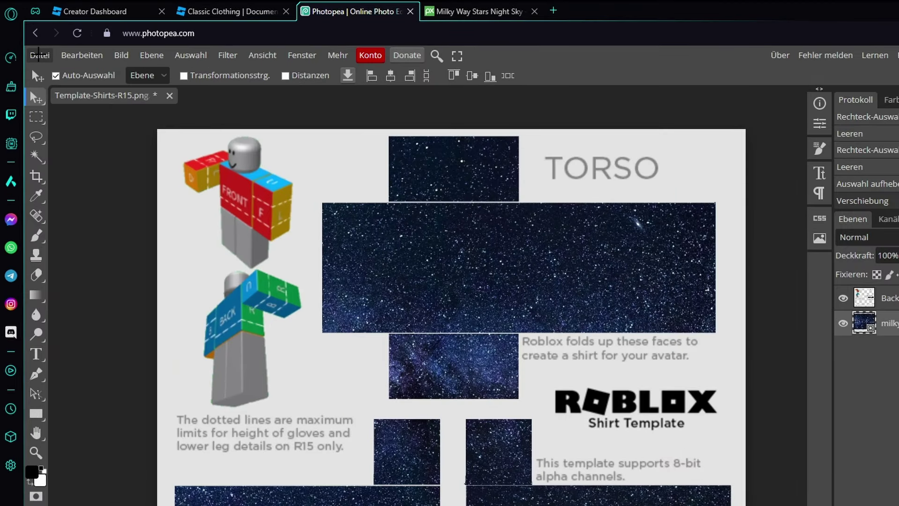
Export the finished shirt template as a PNG at 1875 × 1792 px and 100% quality.
{"action": "left_click", "coordinate": [46, 55]}
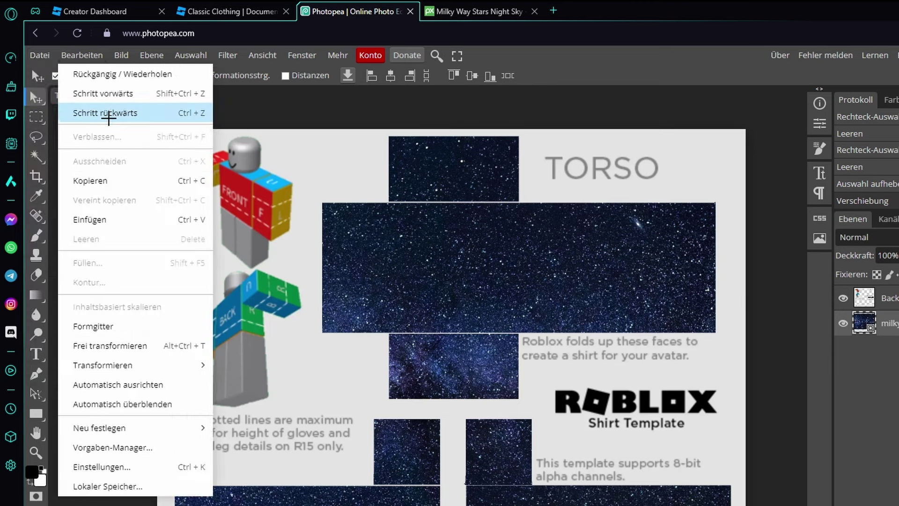
{"action": "mouse_move", "coordinate": [60, 238]}
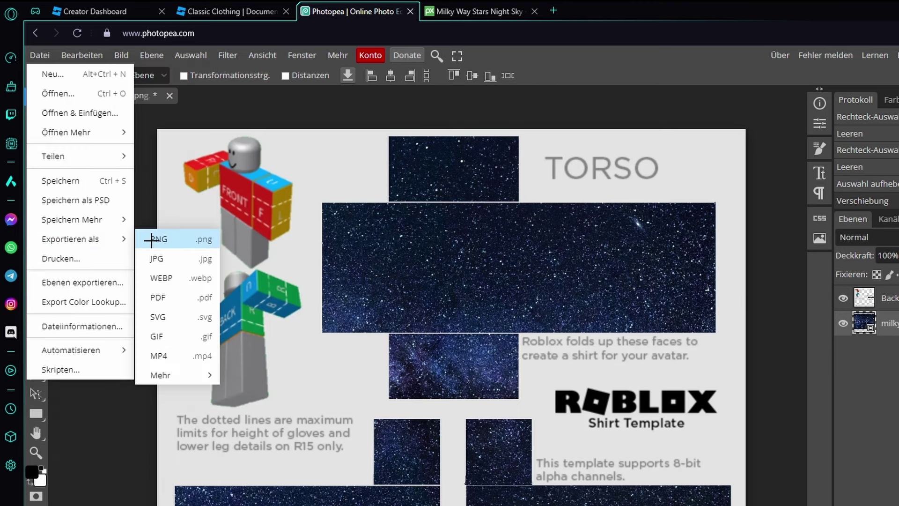
{"action": "left_click", "coordinate": [183, 239]}
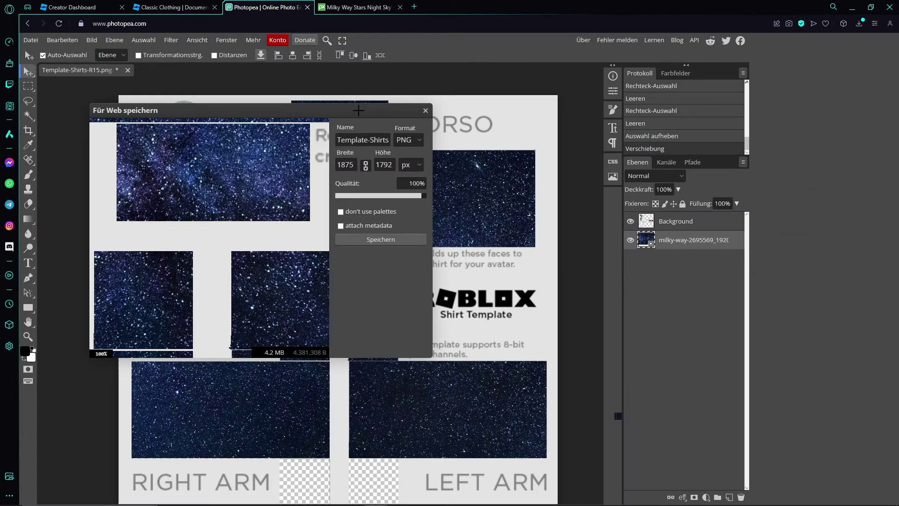
{"action": "left_click", "coordinate": [377, 239]}
Switch to the Roblox Creator Hub upload page and choose Template-Shirts-R15.png from the Downloads folder as the shirt image.
{"action": "key", "text": "ctrl+1"}
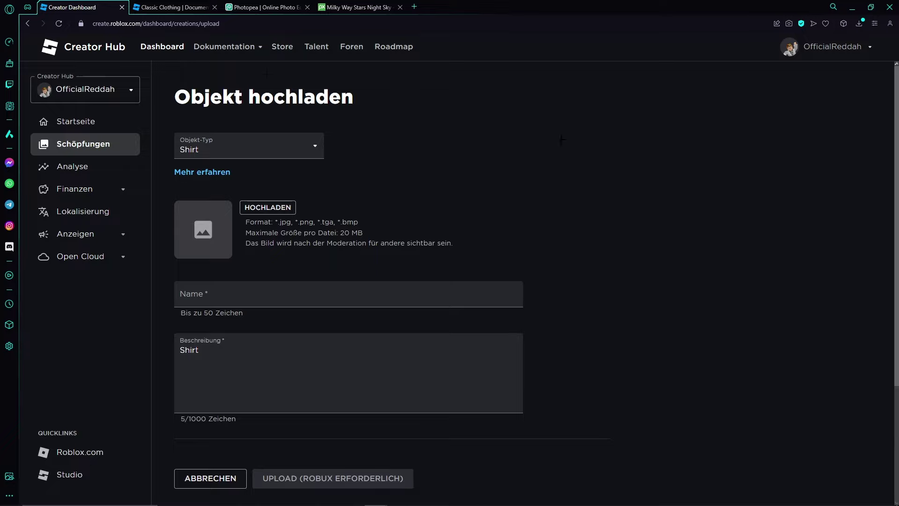
{"action": "left_click_drag", "start_coordinate": [163, 94], "coordinate": [341, 97]}
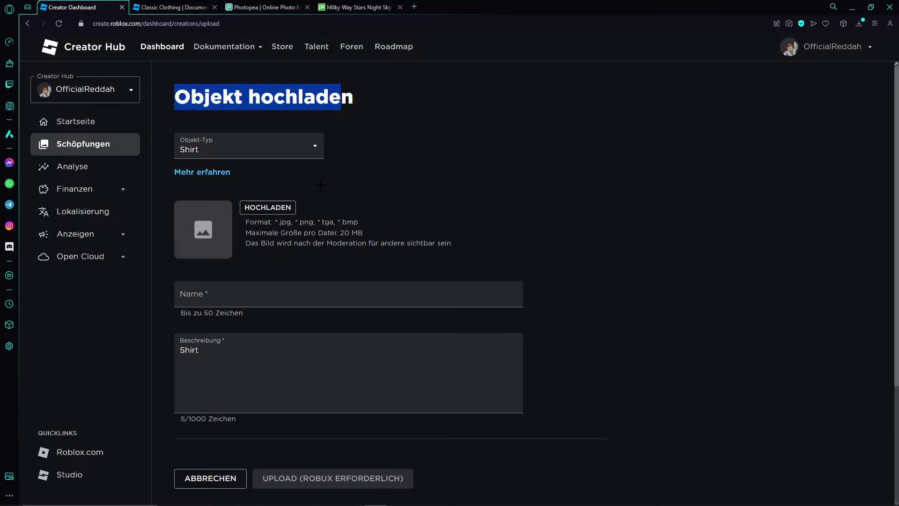
{"action": "left_click", "coordinate": [279, 213]}
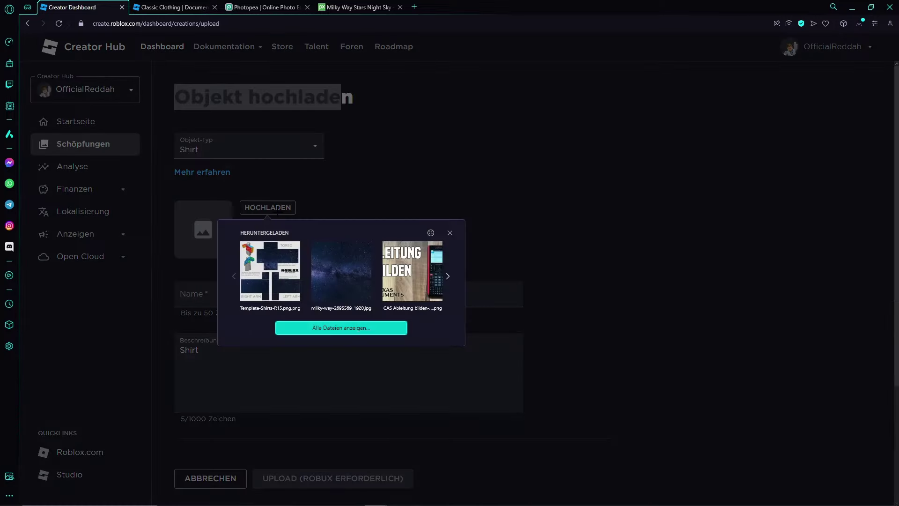
{"action": "left_click", "coordinate": [312, 328]}
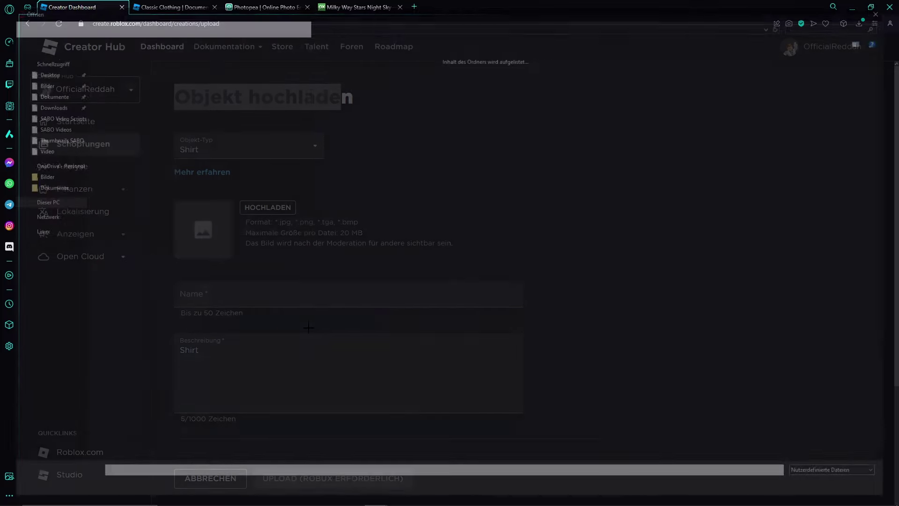
{"action": "left_click", "coordinate": [35, 103]}
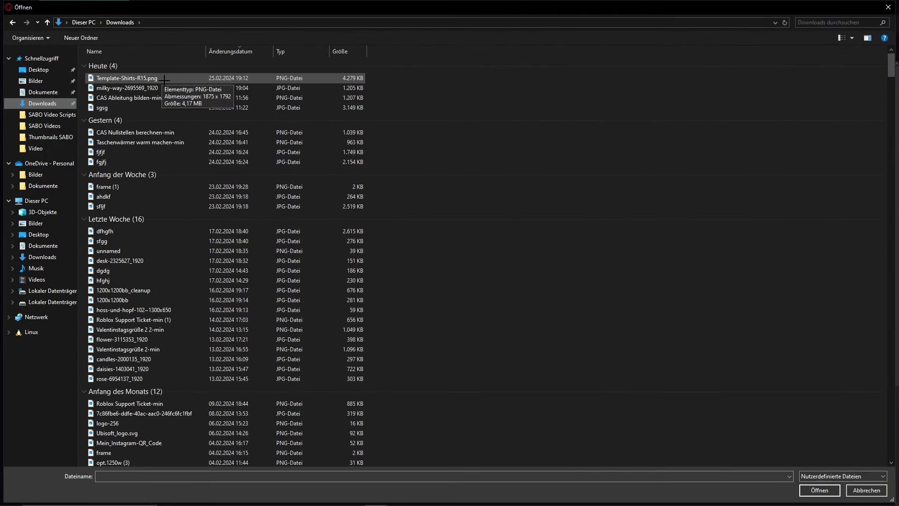
{"action": "double_click", "coordinate": [191, 78]}
Name the shirt "Shirt vom Video" and complete its description so it reads "Shirt vom Video".
{"action": "triple_click", "coordinate": [281, 309]}
{"action": "type", "text": "Shirt vom Video"}
{"action": "left_click", "coordinate": [328, 374]}
{"action": "key", "text": "End"}
{"action": "type", "text": "vom Video"}
{"action": "scroll", "coordinate": [455, 441], "scroll_direction": "down", "scroll_amount": 2}
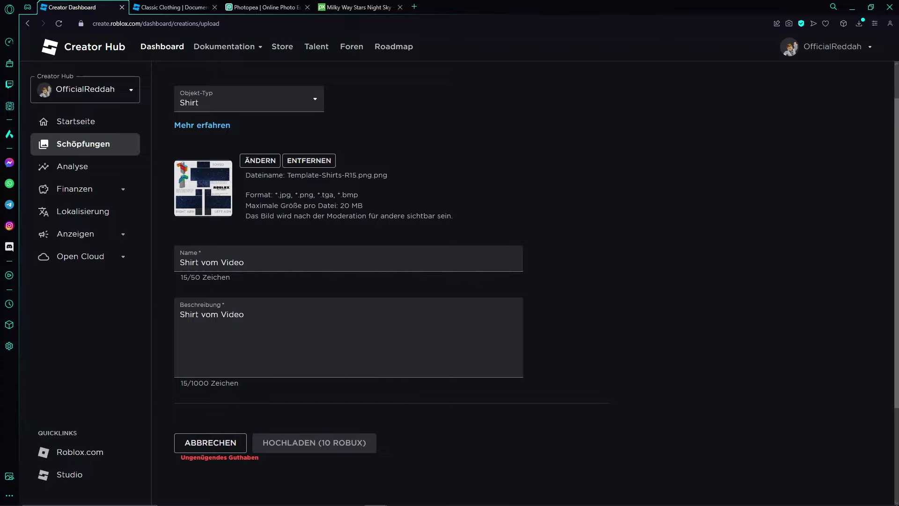
Switch to the Roblox desktop app, view the Klassische Shirts category of the inventory, and return to the home page.
{"action": "left_click", "coordinate": [851, 7]}
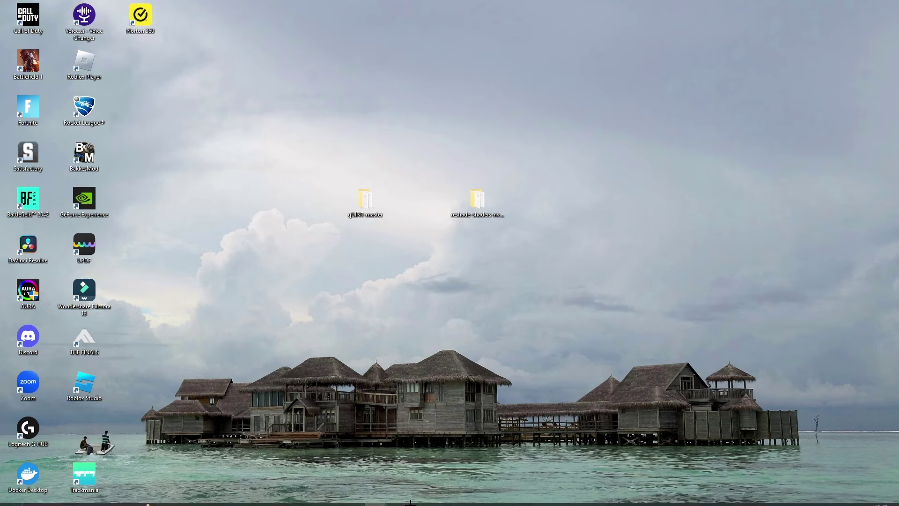
{"action": "left_click", "coordinate": [445, 495]}
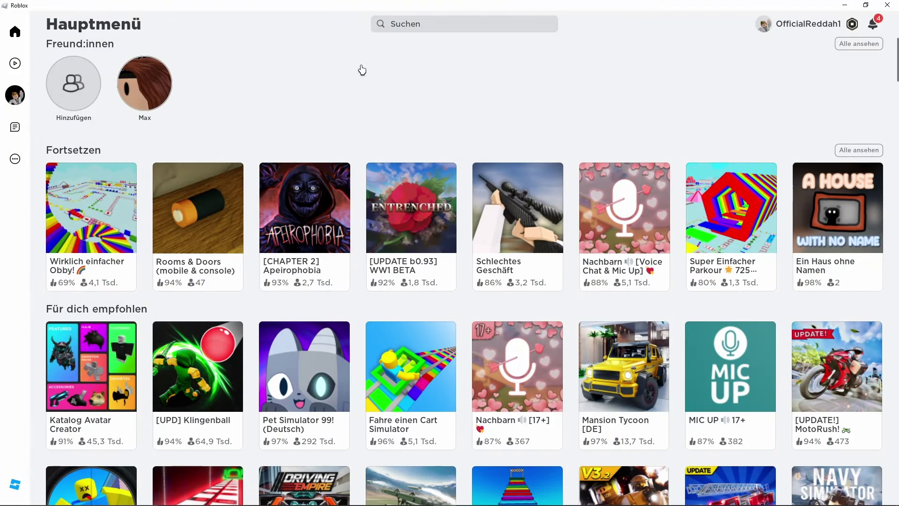
{"action": "left_click", "coordinate": [18, 159]}
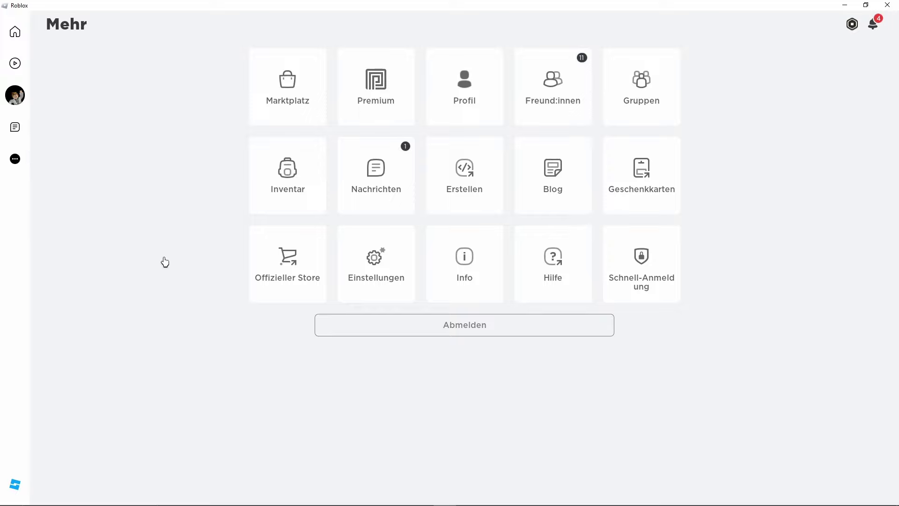
{"action": "left_click", "coordinate": [287, 189]}
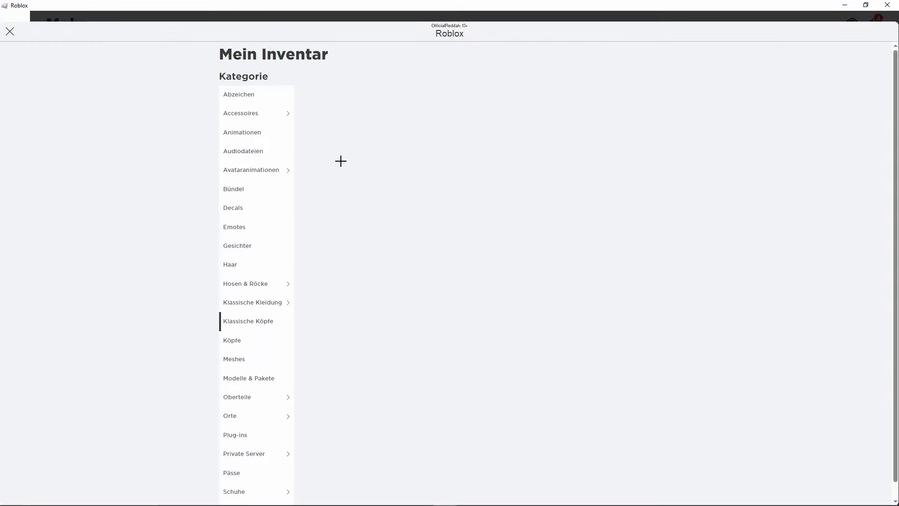
{"action": "mouse_move", "coordinate": [242, 309]}
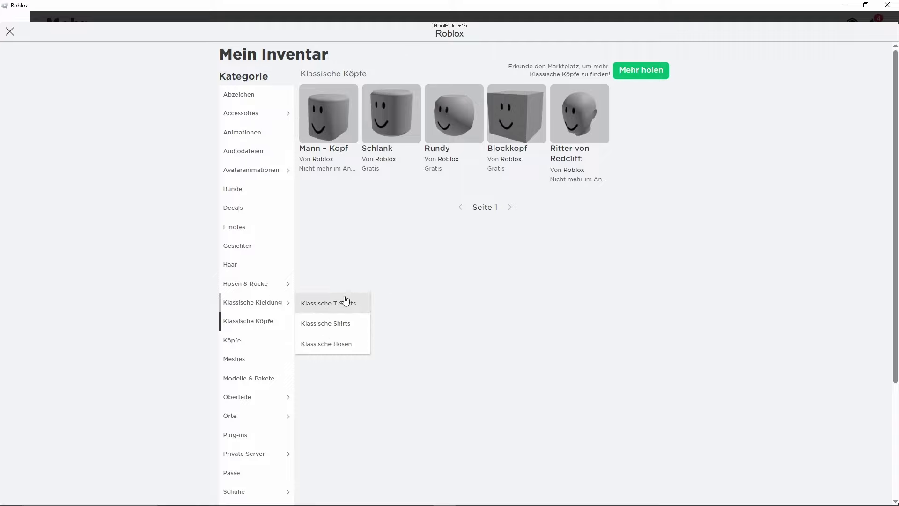
{"action": "left_click", "coordinate": [352, 328]}
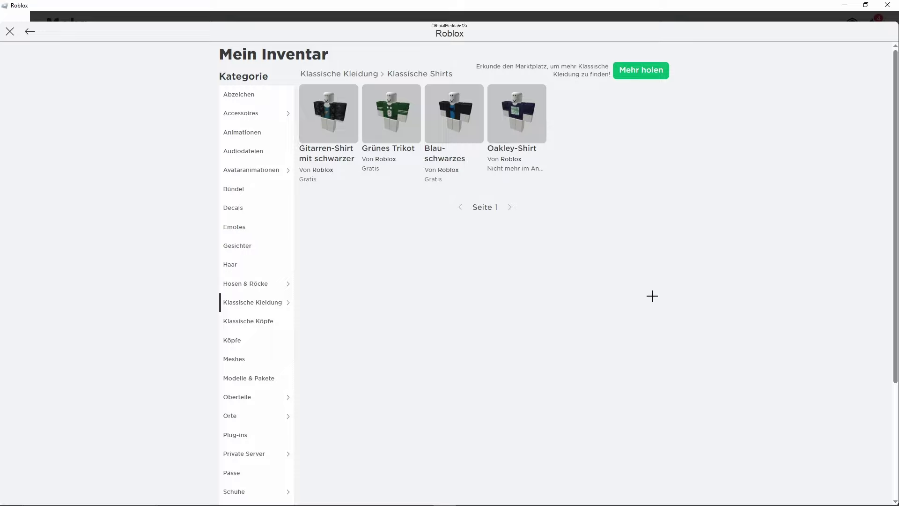
{"action": "left_click", "coordinate": [10, 32]}
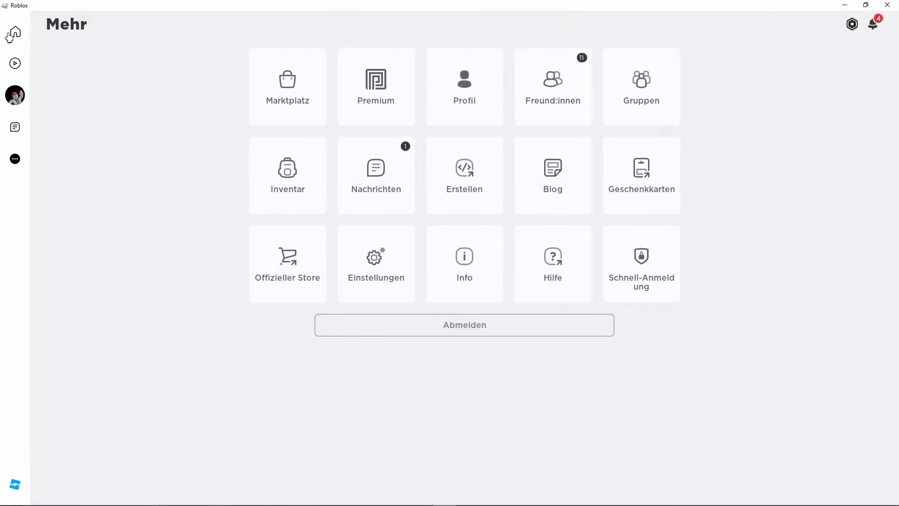
{"action": "left_click", "coordinate": [15, 33]}
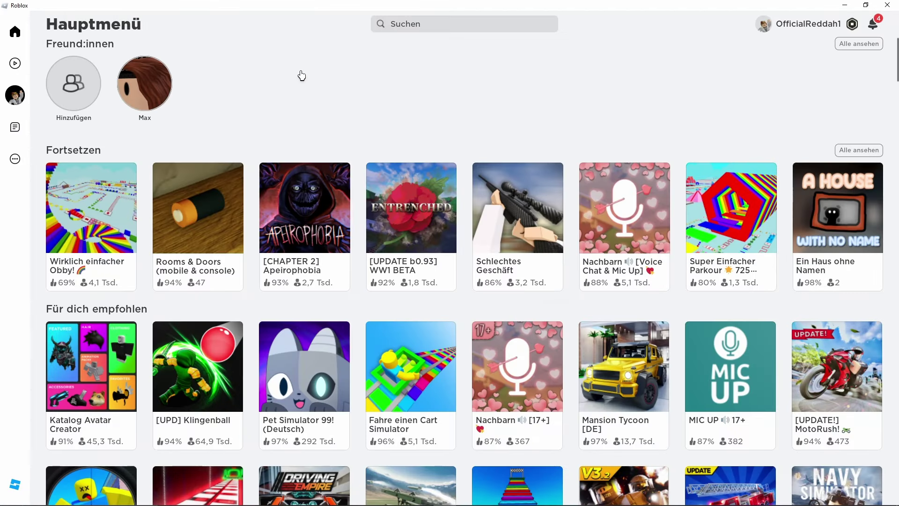